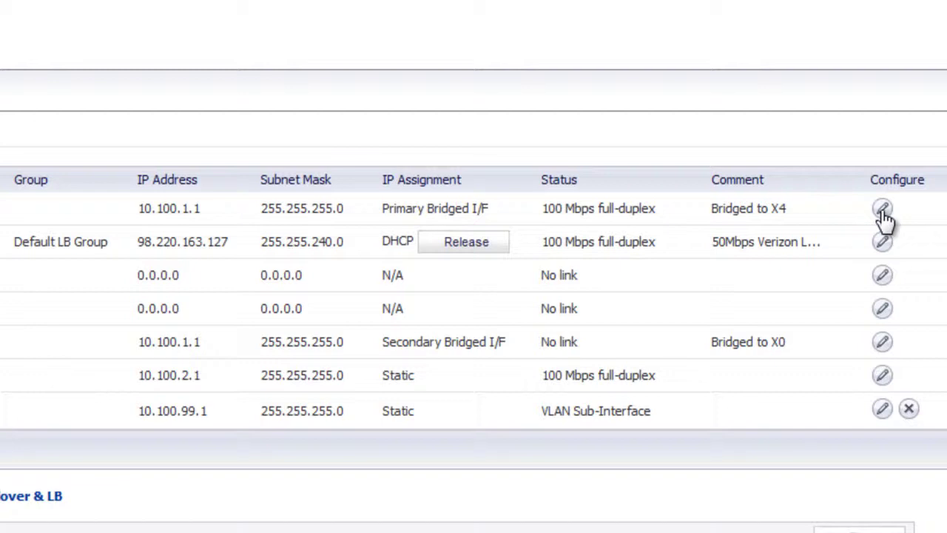
left_click(883, 211)
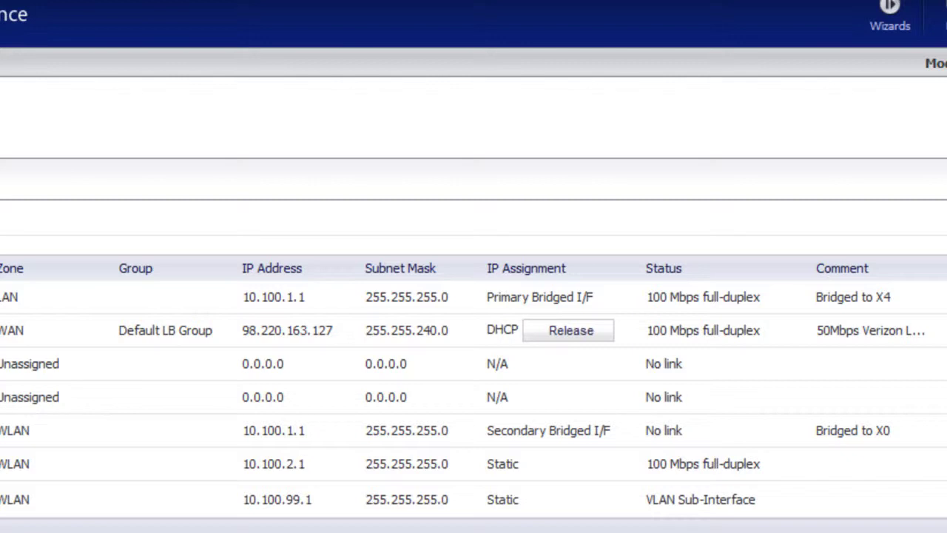
mouse_move(16, 339)
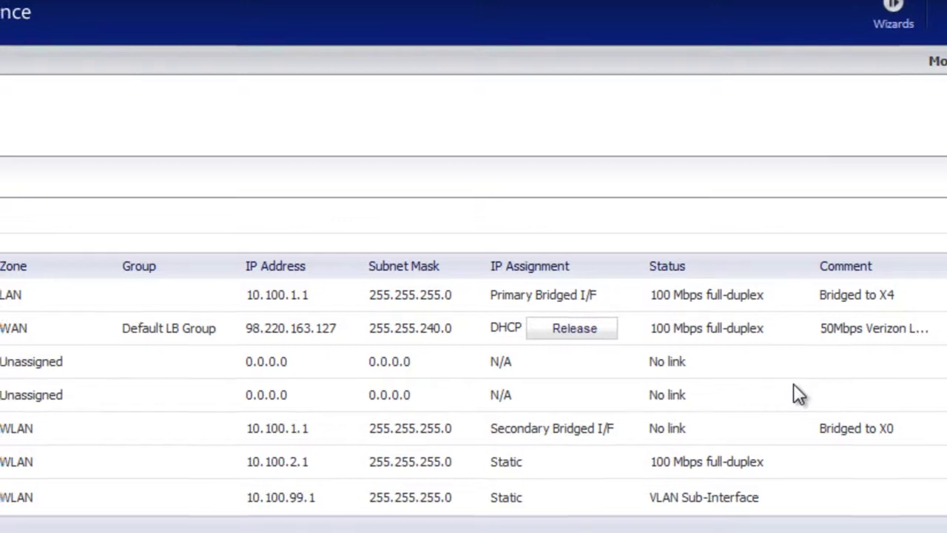
Under Users > Local Users, add a new user 'sonicbackup' with a password.
scroll(103, 319, "down", 4)
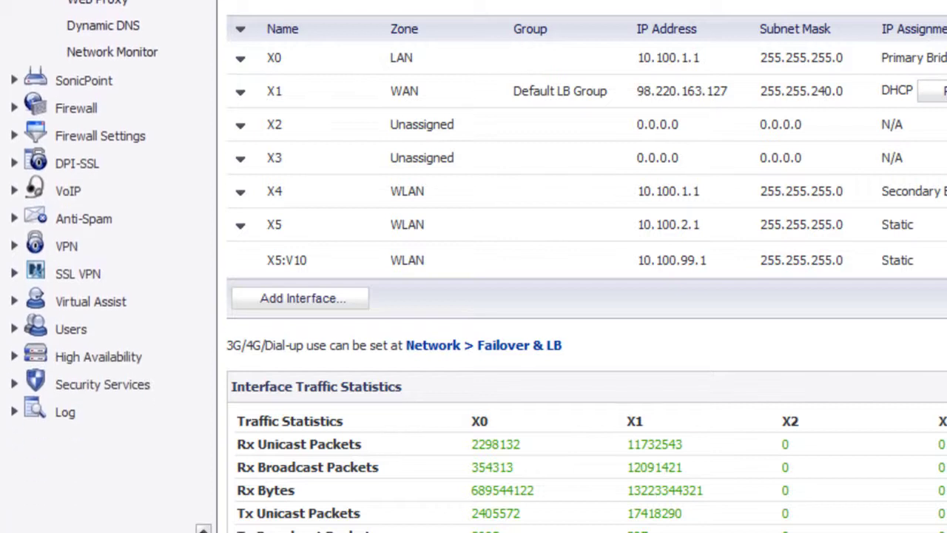
left_click(71, 287)
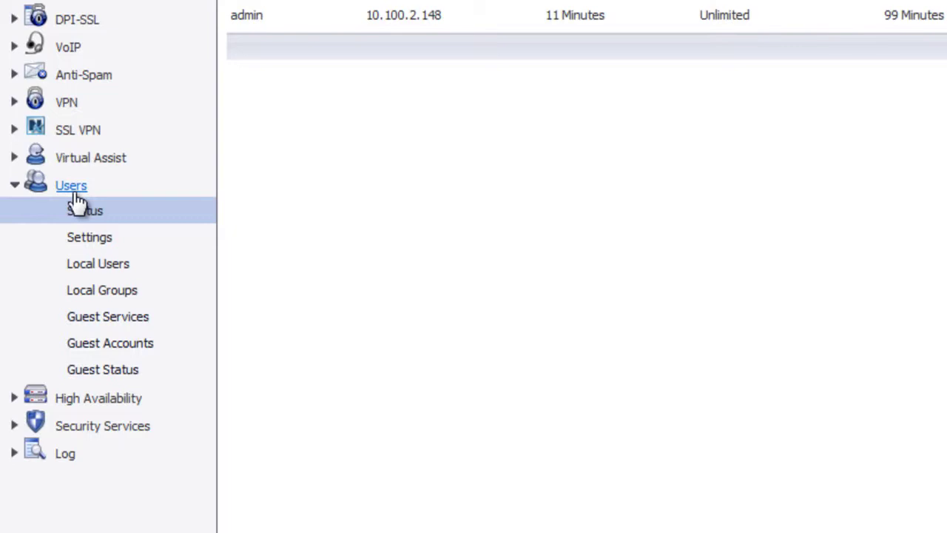
left_click(98, 265)
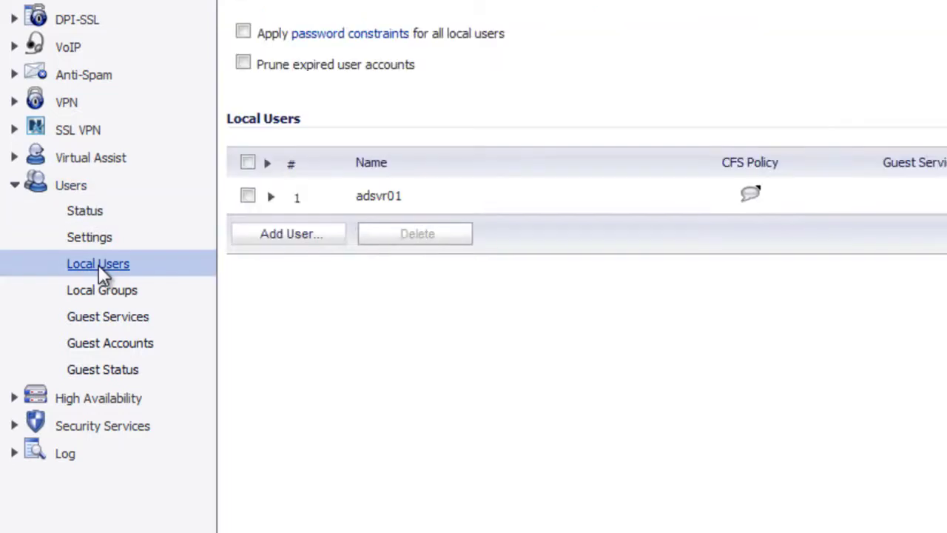
left_click(300, 240)
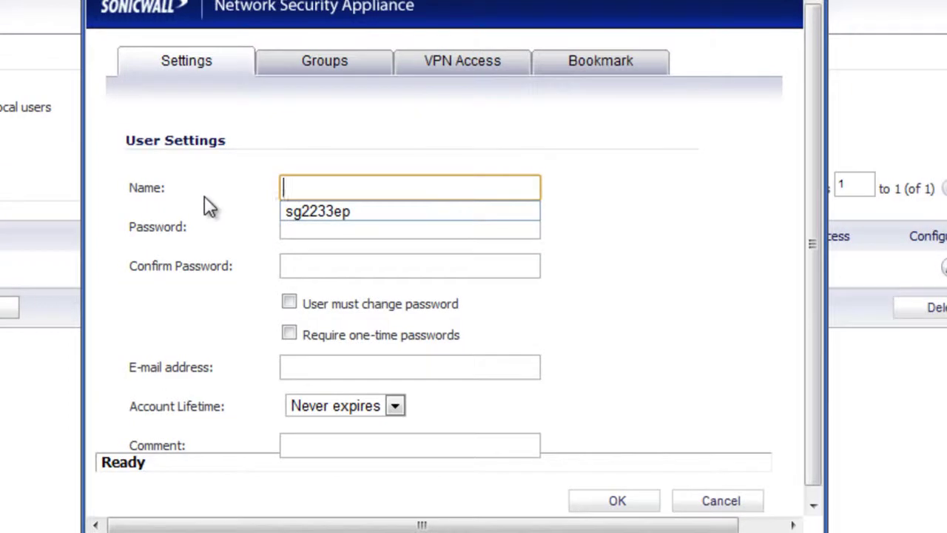
type("sonicbackup")
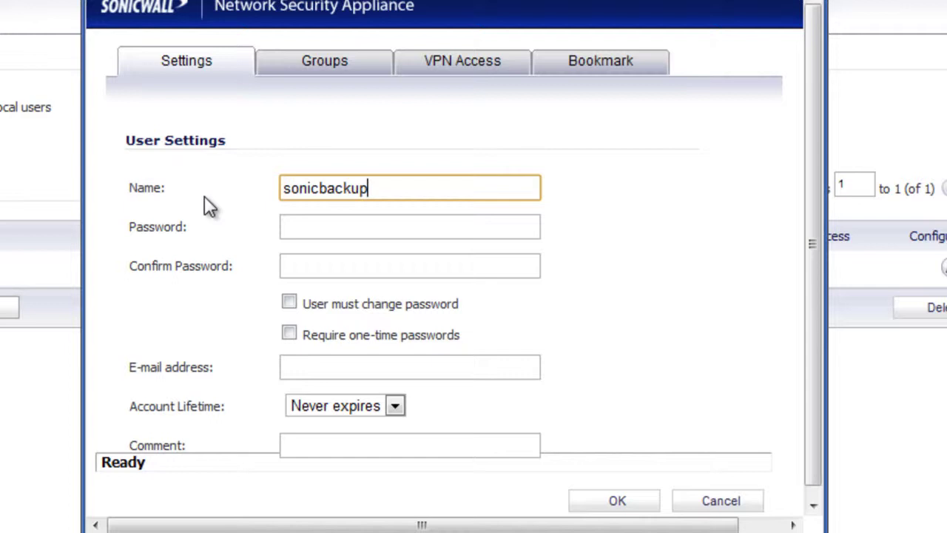
key("Tab")
type("••••••••")
key("Tab")
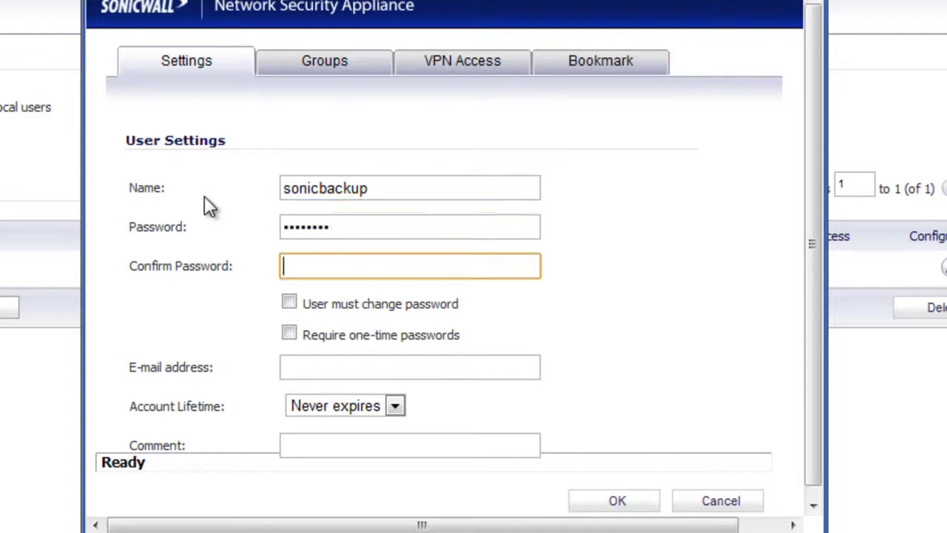
type("••••••••")
Add the user to the SonicWALL Administrators group and save the account.
left_click(326, 62)
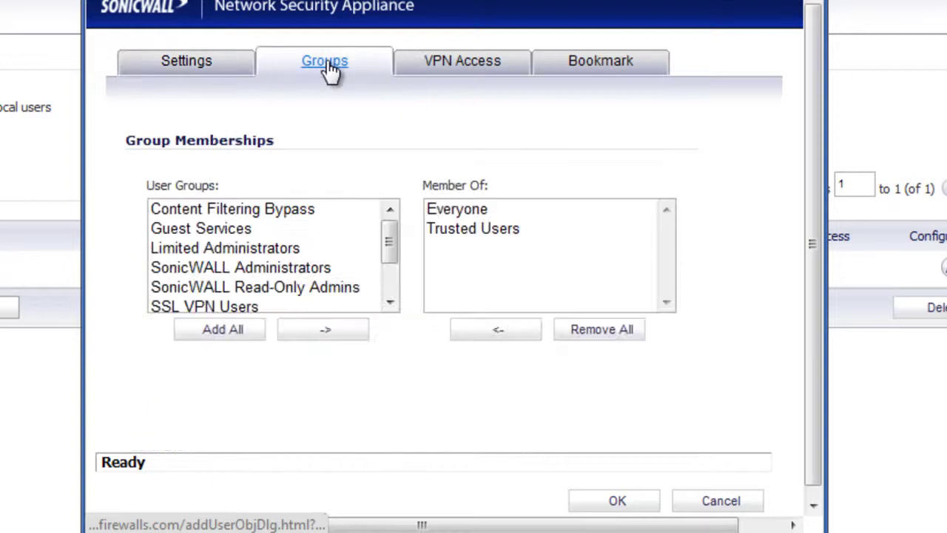
left_click(295, 267)
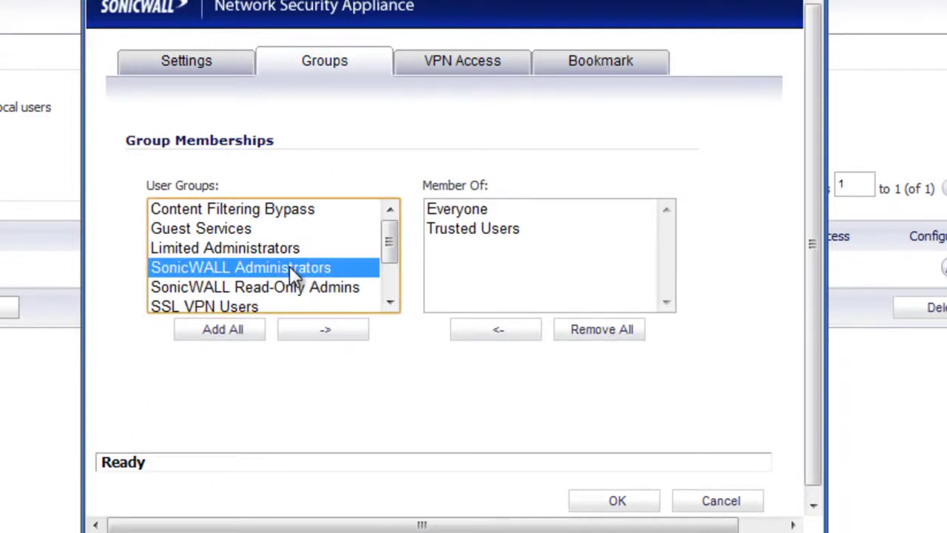
left_click(326, 337)
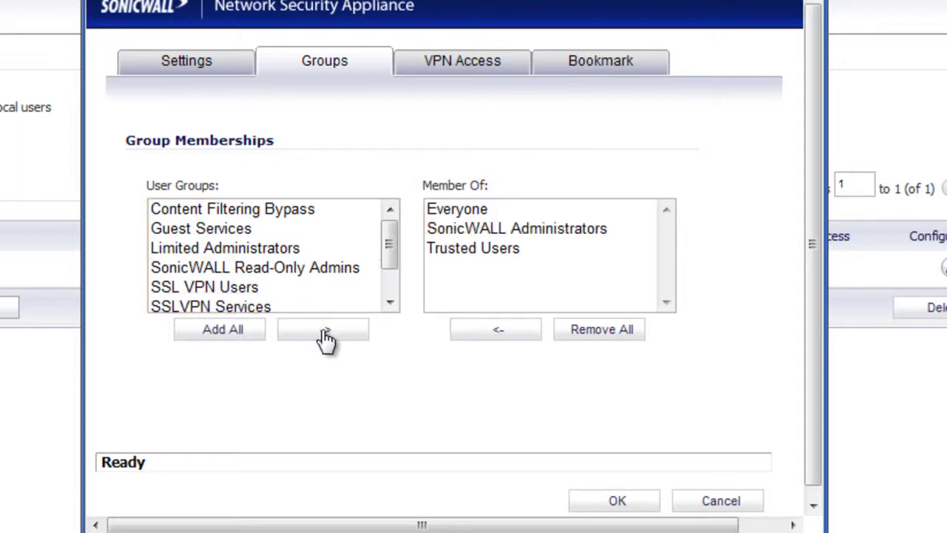
left_click(616, 503)
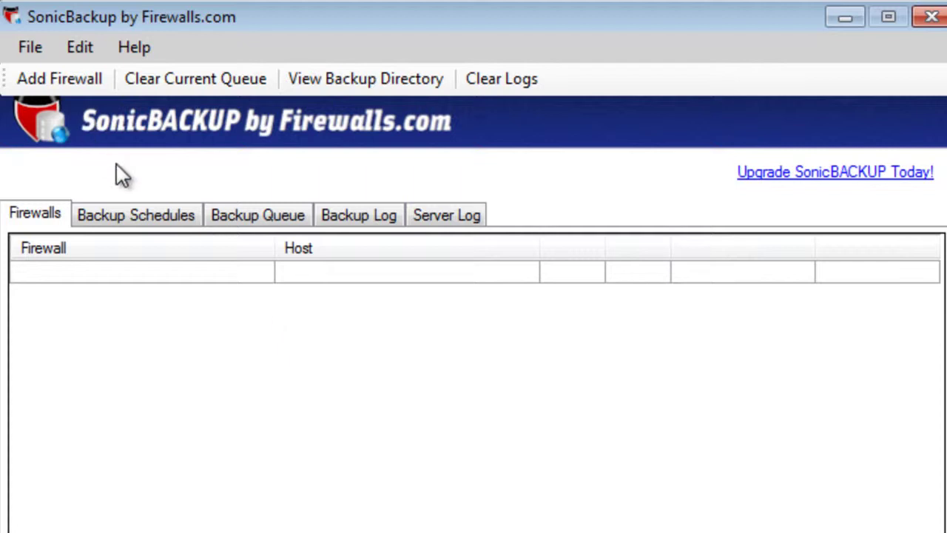
Add 'Lab Firewall' at portal.firewalls.com with username sonicbackup and its password, and save.
left_click(55, 84)
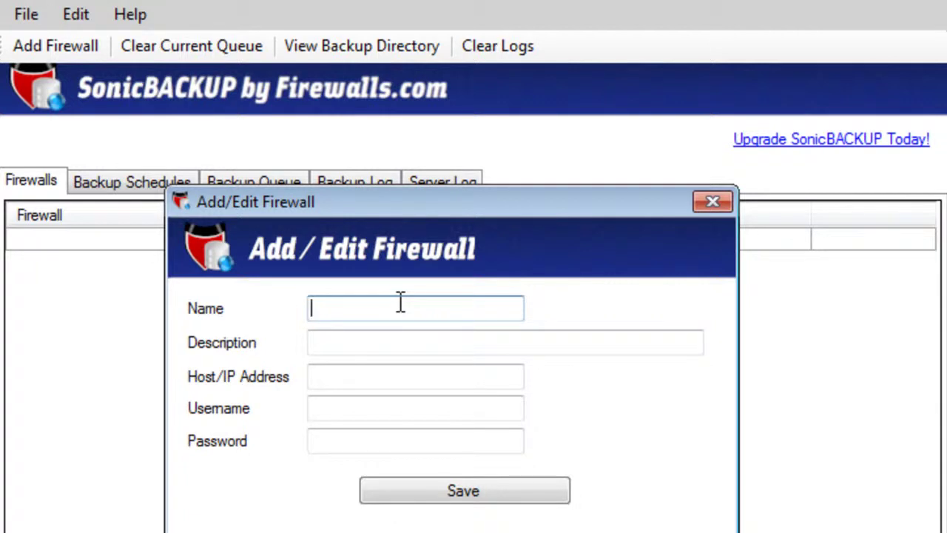
type("Lab Firewall")
key("Tab")
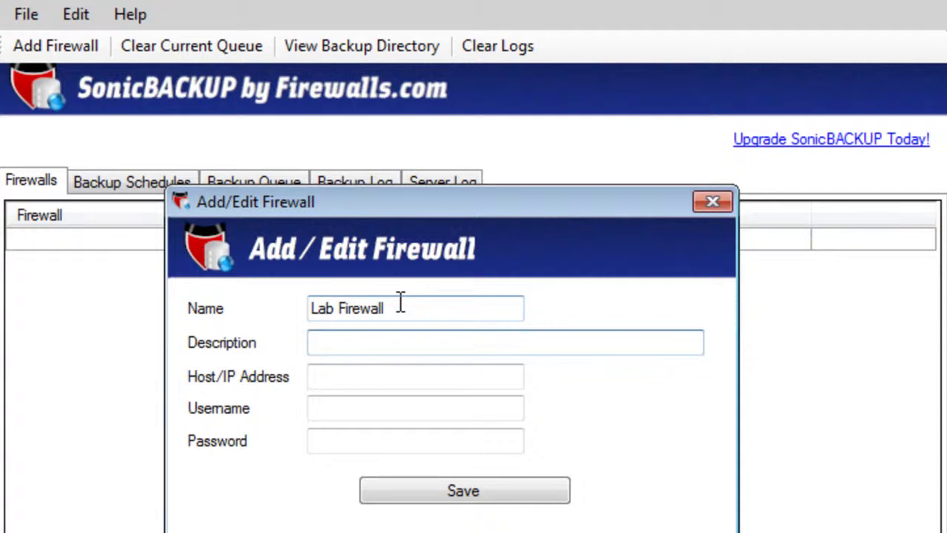
key("Tab")
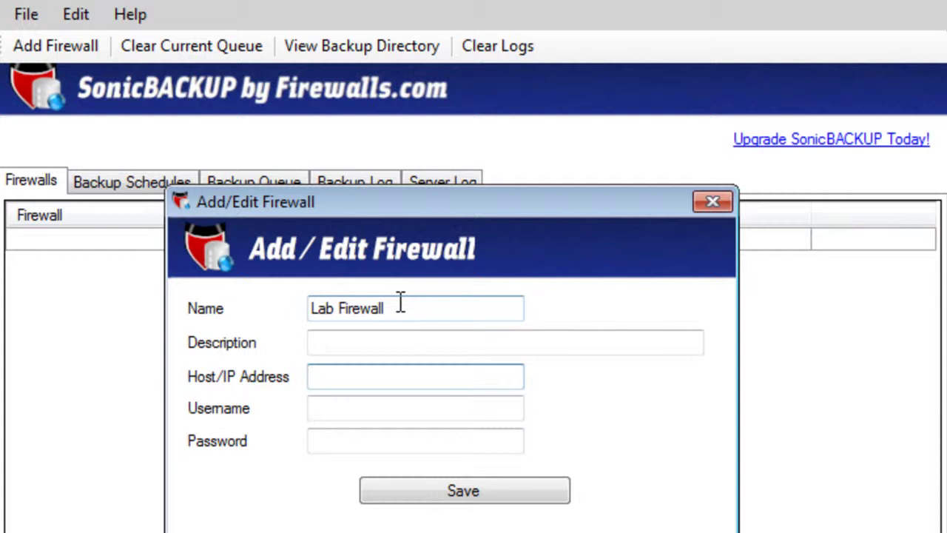
type("portal.firewalls.com")
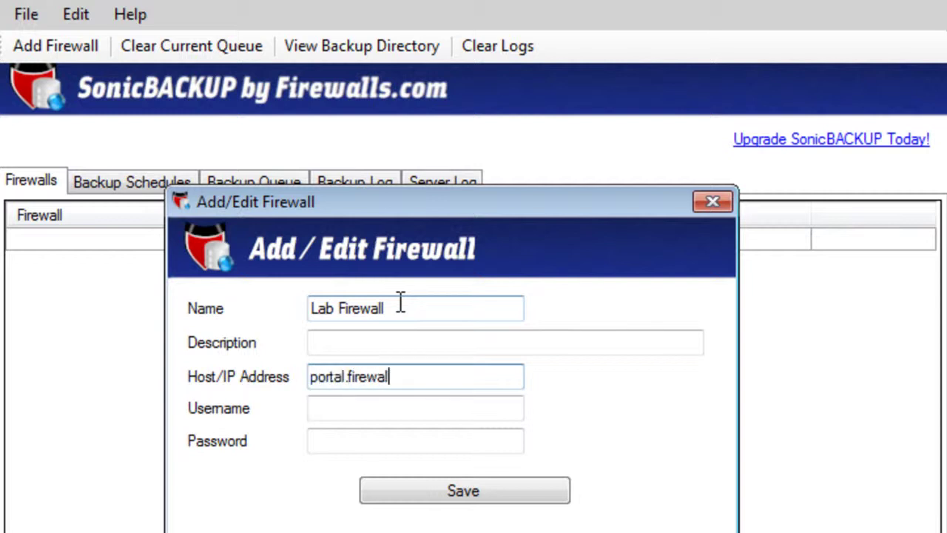
key("Tab")
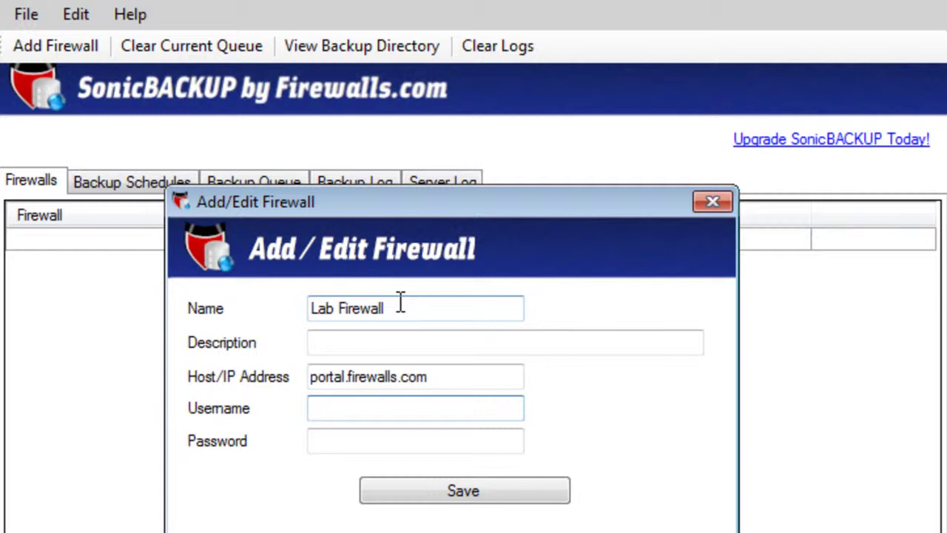
type("sonicbackup")
key("Tab")
type("XXXXXXXX")
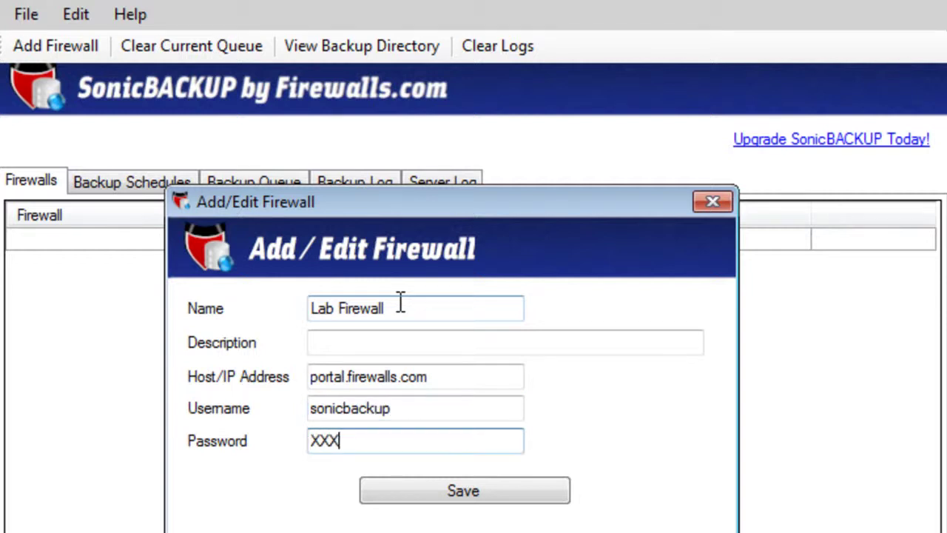
left_click(476, 500)
left_click(559, 443)
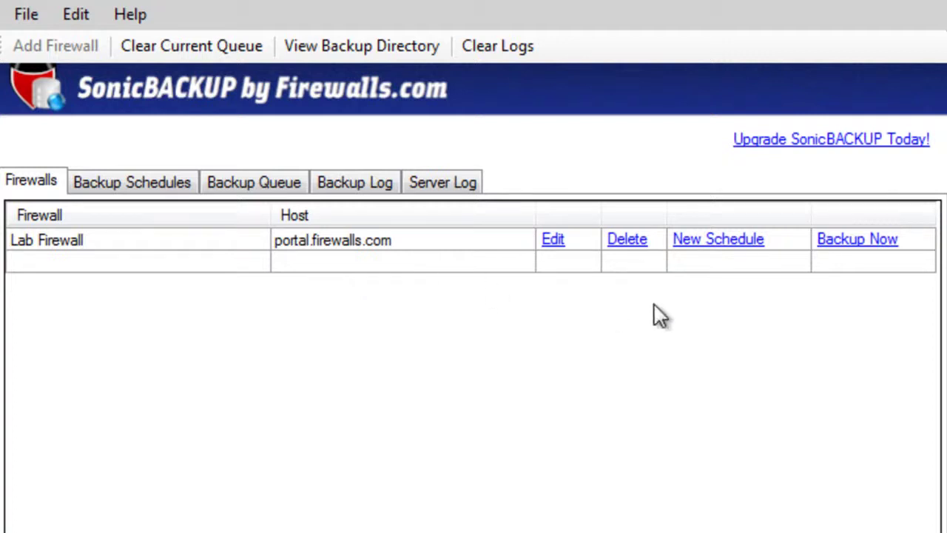
Run Backup Now on Lab Firewall and check the Backup Log for the successful result.
left_click(853, 240)
key("Return")
left_click(351, 193)
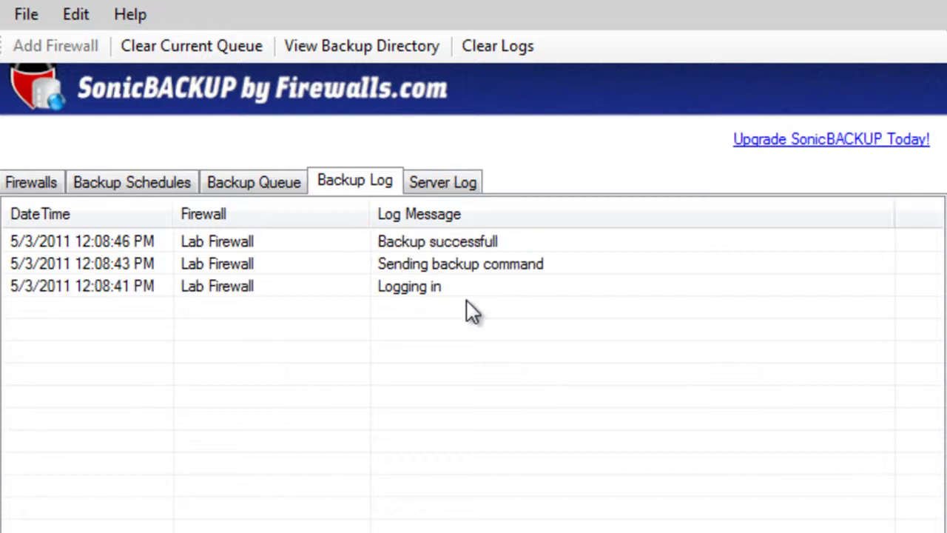
left_click(440, 296)
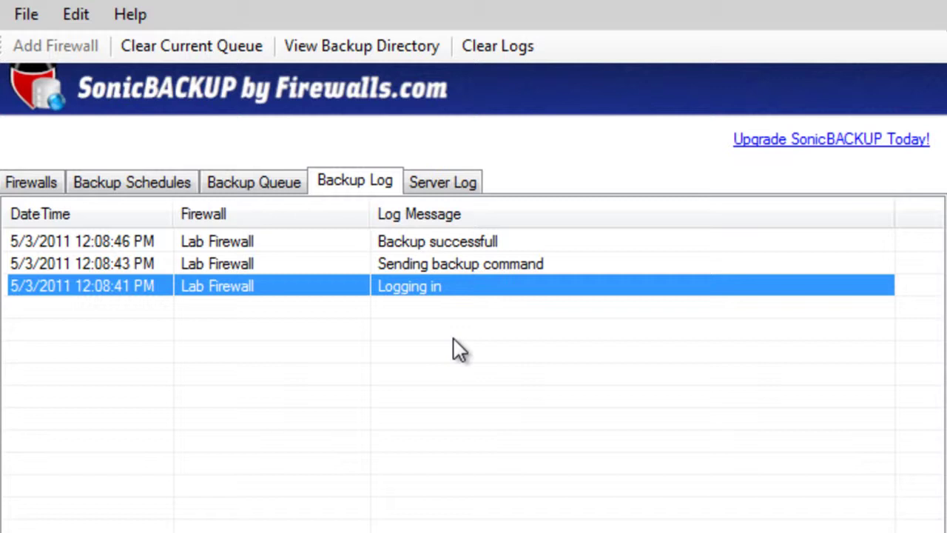
Schedule a Once Monthly backup of Lab Firewall at 12:10 AM and save it.
left_click(32, 183)
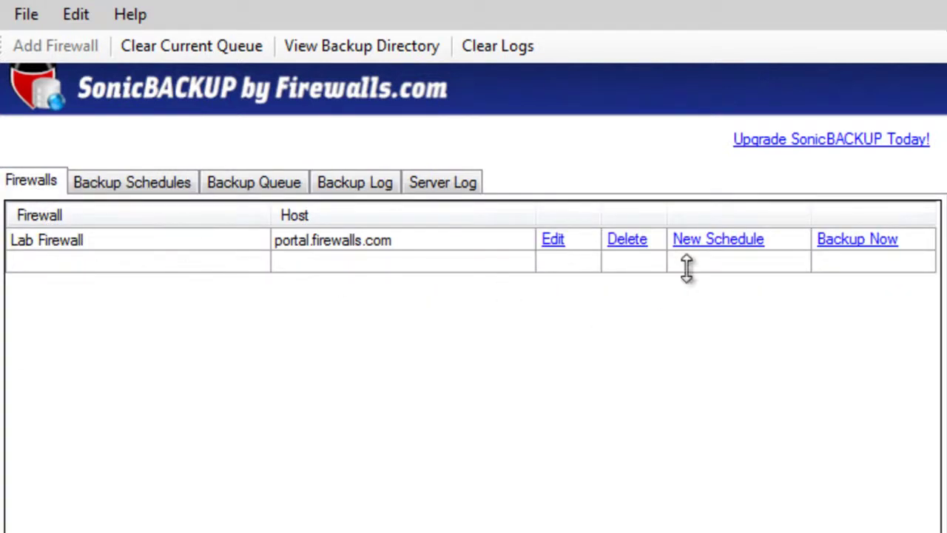
left_click(725, 255)
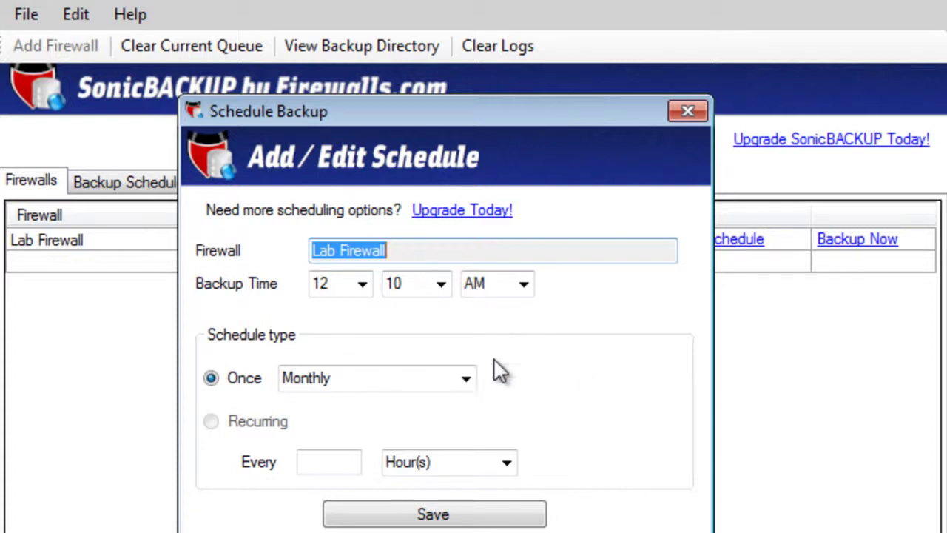
left_click(445, 518)
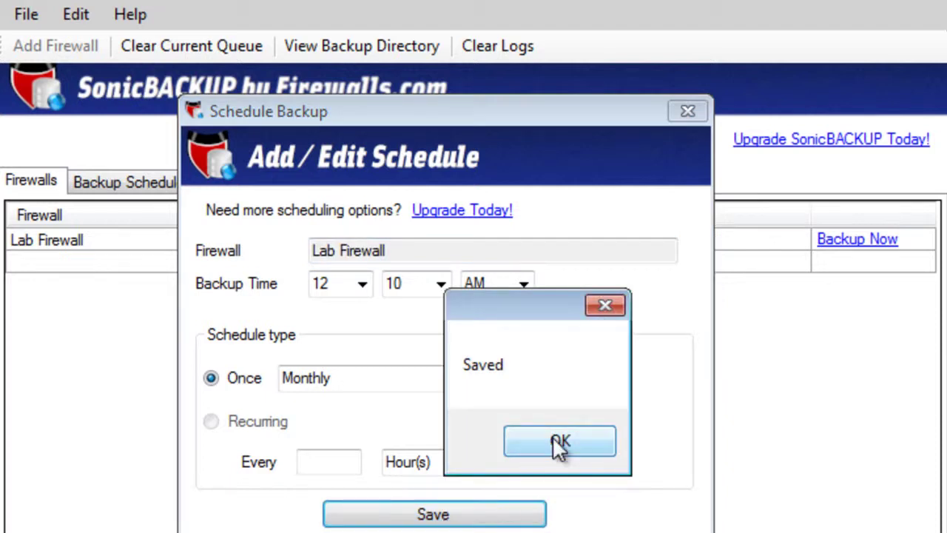
left_click(559, 442)
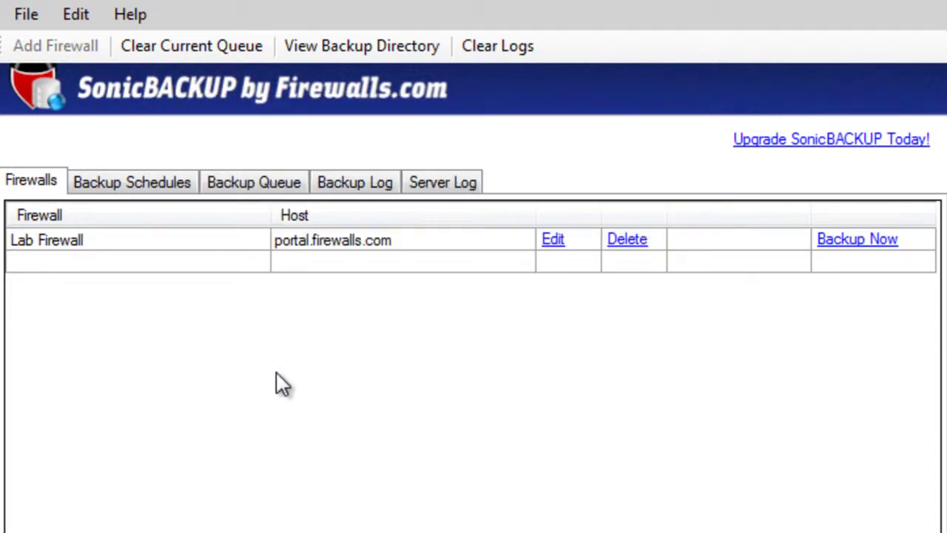